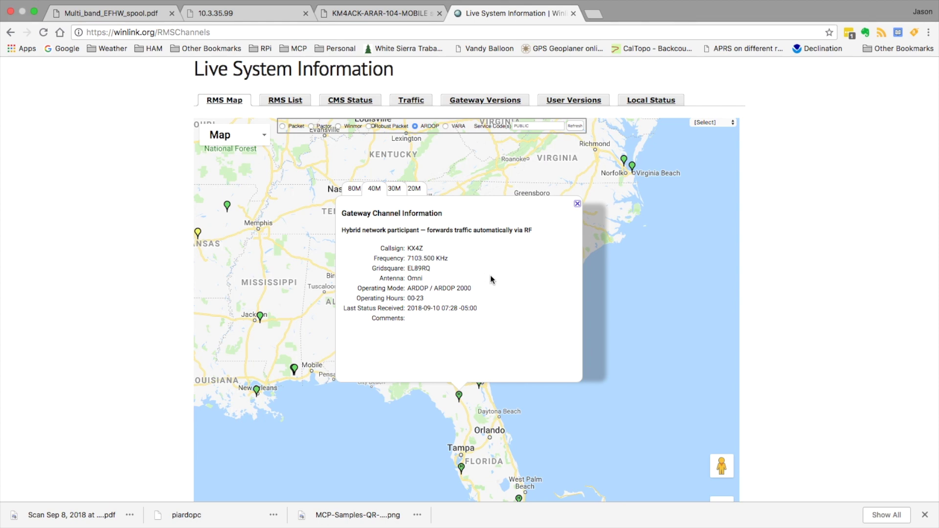
Step: Highlight KX4Z's listed frequency, 7103.500 KHz, in the Gateway Channel Information popup
{"action": "left_click_drag", "start_coordinate": [374, 259], "coordinate": [448, 260]}
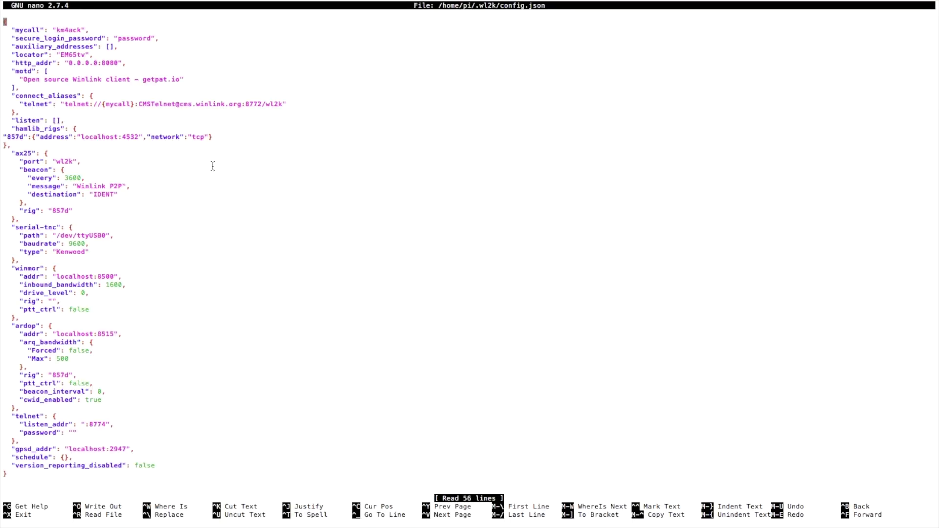
Step: Move the cursor to the end of the telnet alias value under connect_aliases in config.json
{"action": "key", "text": "Down"}
{"action": "key", "text": "Down"}
{"action": "key", "text": "Down"}
{"action": "key", "text": "Down"}
{"action": "key", "text": "Down"}
{"action": "key", "text": "Down"}
{"action": "key", "text": "Down"}
{"action": "key", "text": "Down"}
{"action": "key", "text": "Down"}
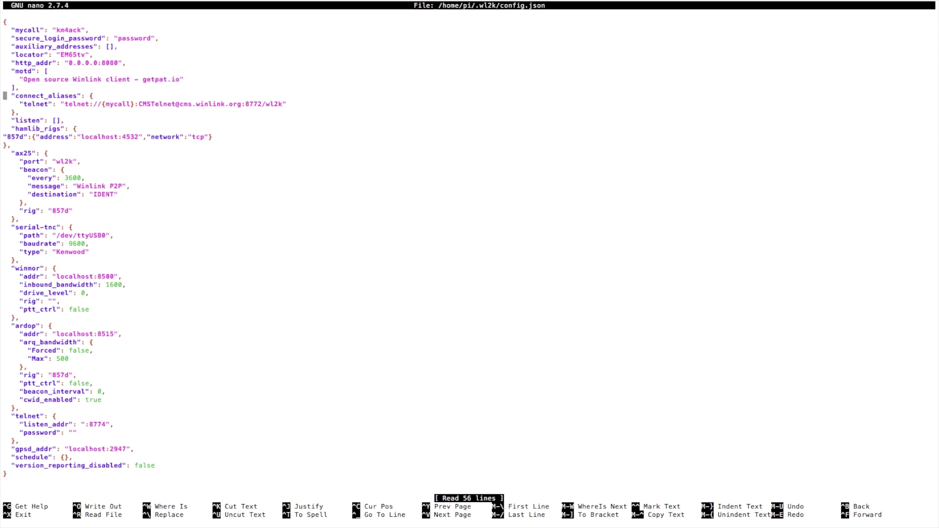
{"action": "key", "text": "Right"}
{"action": "key", "text": "Right"}
{"action": "key", "text": "Right"}
{"action": "key", "text": "Down"}
{"action": "key", "text": "Right"}
{"action": "key", "text": "Right"}
{"action": "key", "text": "Right"}
{"action": "key", "text": "Right"}
{"action": "key", "text": "Right"}
{"action": "key", "text": "Right"}
{"action": "key", "text": "Right"}
{"action": "key", "text": "Right"}
{"action": "key", "text": "Right"}
{"action": "key", "text": "Right"}
{"action": "key", "text": "Right"}
{"action": "key", "text": "Right"}
{"action": "key", "text": "Right"}
{"action": "key", "text": "Right"}
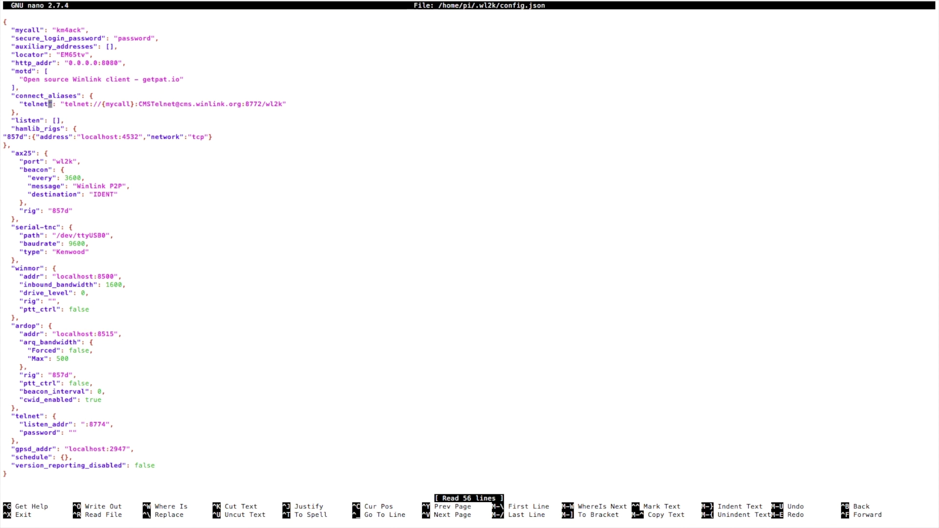
{"action": "key", "text": "Right"}
{"action": "key", "text": "Right"}
{"action": "key", "text": "Right"}
{"action": "key", "text": "Right"}
{"action": "key", "text": "Right"}
{"action": "key", "text": "Right"}
{"action": "key", "text": "Right"}
{"action": "key", "text": "Right"}
{"action": "key", "text": "Right"}
{"action": "key", "text": "Right"}
{"action": "key", "text": "Right"}
{"action": "key", "text": "Right"}
{"action": "key", "text": "Right"}
{"action": "key", "text": "Right"}
{"action": "key", "text": "Right"}
{"action": "key", "text": "Right"}
{"action": "key", "text": "Right"}
{"action": "key", "text": "Right"}
{"action": "key", "text": "Right"}
{"action": "key", "text": "Right"}
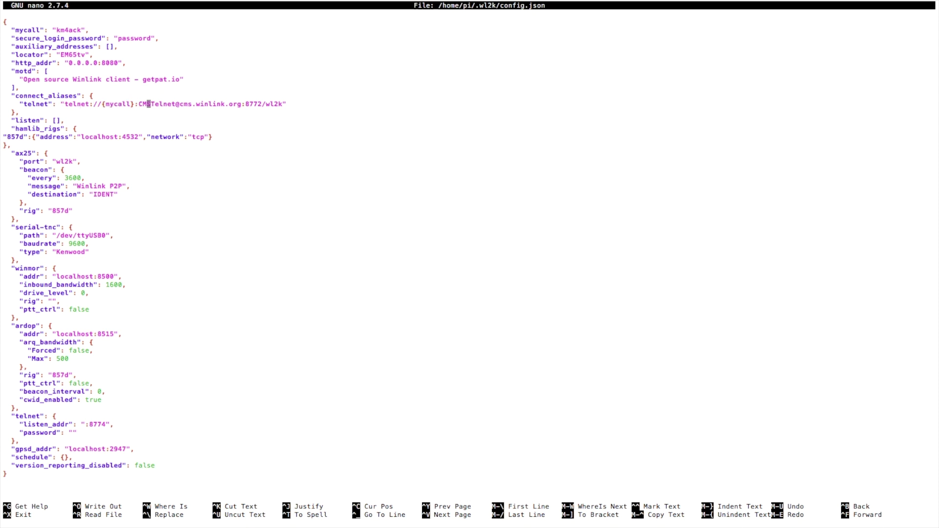
{"action": "key", "text": "Right"}
{"action": "key", "text": "Right"}
{"action": "key", "text": "Right"}
{"action": "key", "text": "Right"}
{"action": "key", "text": "Right"}
{"action": "key", "text": "Right"}
{"action": "key", "text": "Right"}
{"action": "key", "text": "Right"}
{"action": "key", "text": "Right"}
{"action": "key", "text": "Right"}
{"action": "key", "text": "Right"}
{"action": "key", "text": "Right"}
{"action": "key", "text": "Right"}
{"action": "key", "text": "Right"}
{"action": "key", "text": "Right"}
{"action": "key", "text": "Right"}
{"action": "key", "text": "Right"}
{"action": "key", "text": "Right"}
{"action": "key", "text": "Right"}
{"action": "key", "text": "Right"}
{"action": "key", "text": "Right"}
{"action": "key", "text": "Right"}
{"action": "key", "text": "Right"}
{"action": "key", "text": "Right"}
Step: Add "kx4z": "ardop:///kx4z?freq=7102" on a new line after the telnet alias, correcting the frequency typo
{"action": "type", "text": ","}
{"action": "key", "text": "Return"}
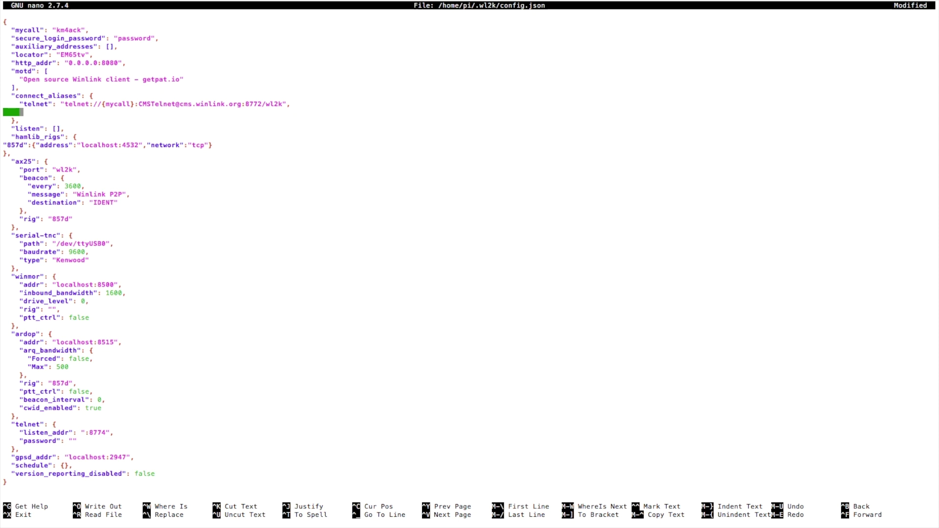
{"action": "type", "text": "\""}
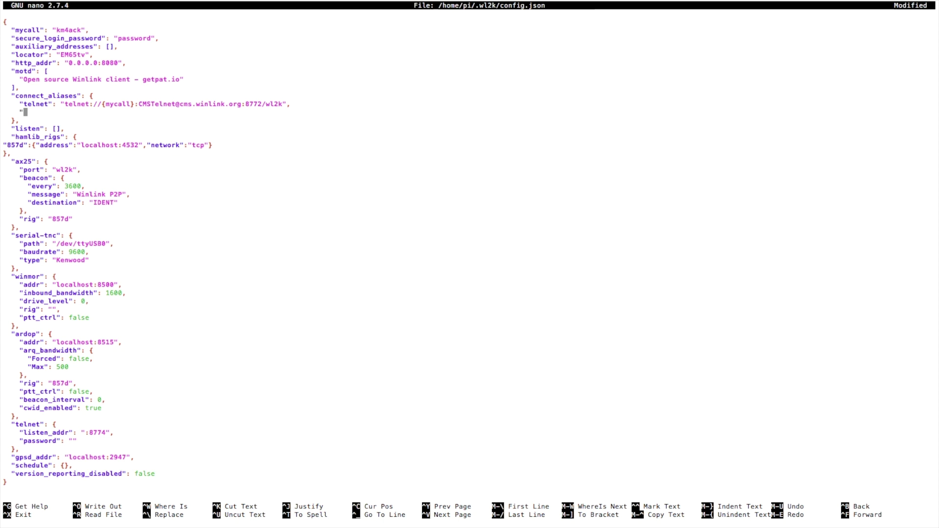
{"action": "type", "text": "kx4z\""}
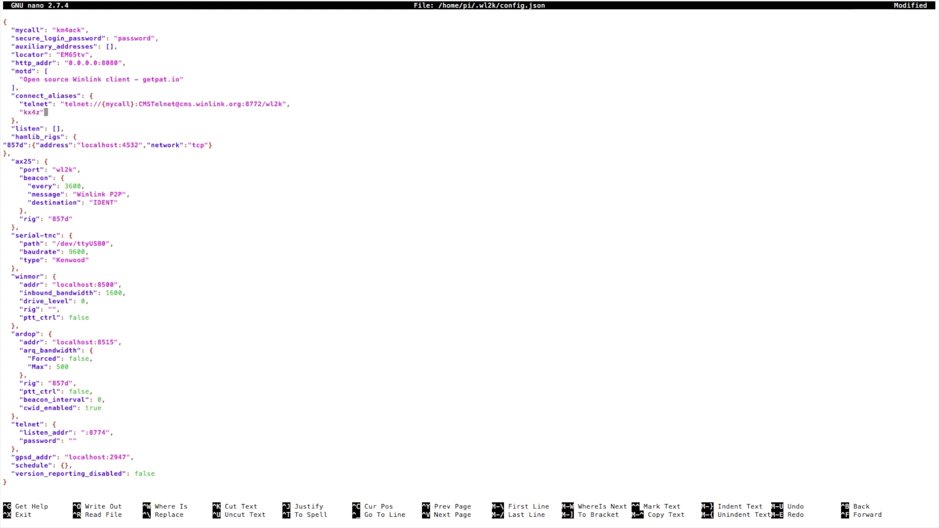
{"action": "type", "text": ": "}
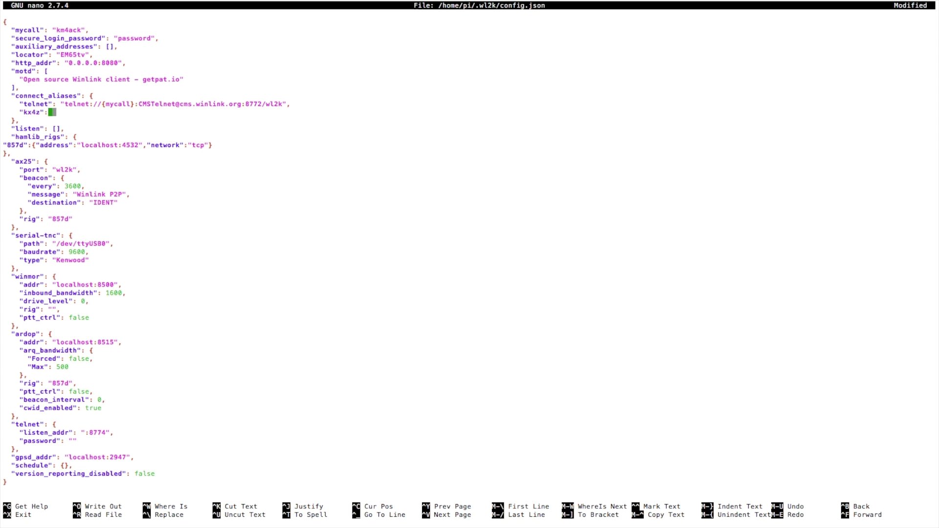
{"action": "type", "text": "\""}
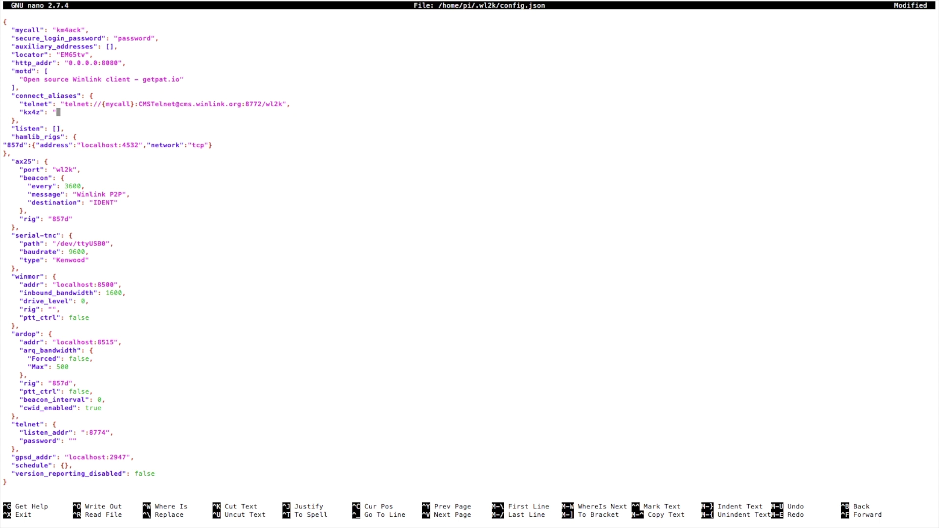
{"action": "type", "text": "ardop:///"}
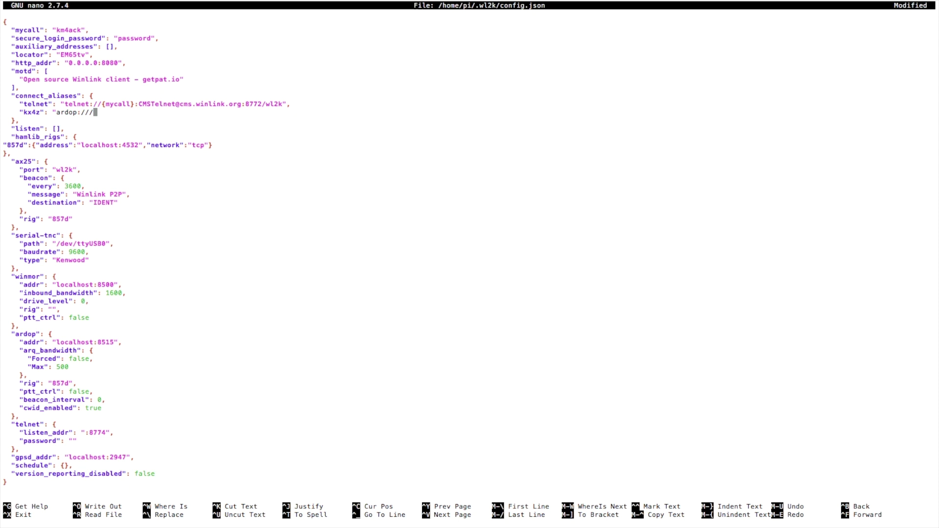
{"action": "type", "text": "kx4z"}
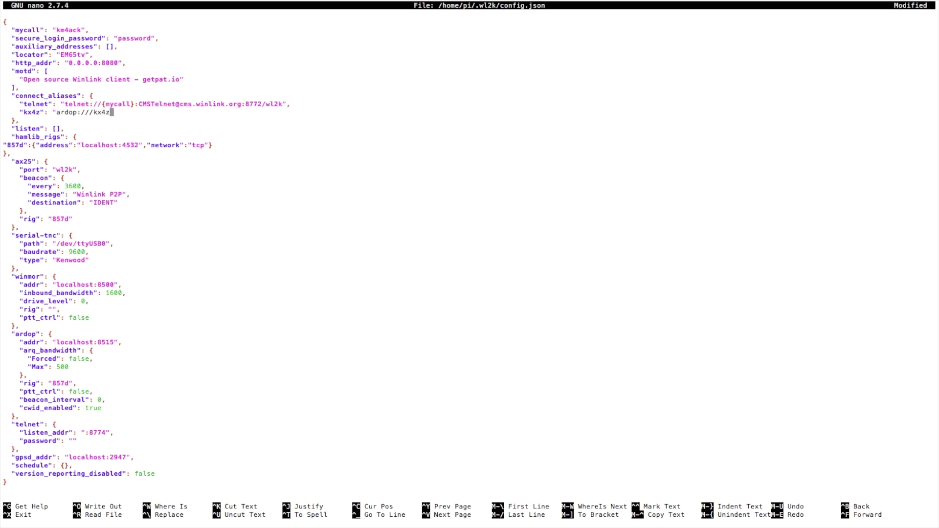
{"action": "type", "text": "?freq"}
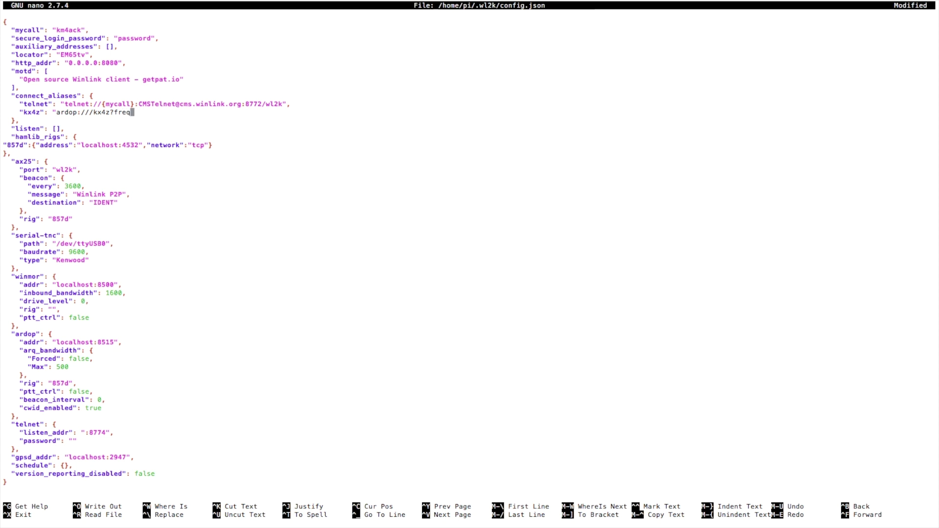
{"action": "type", "text": "=7012"}
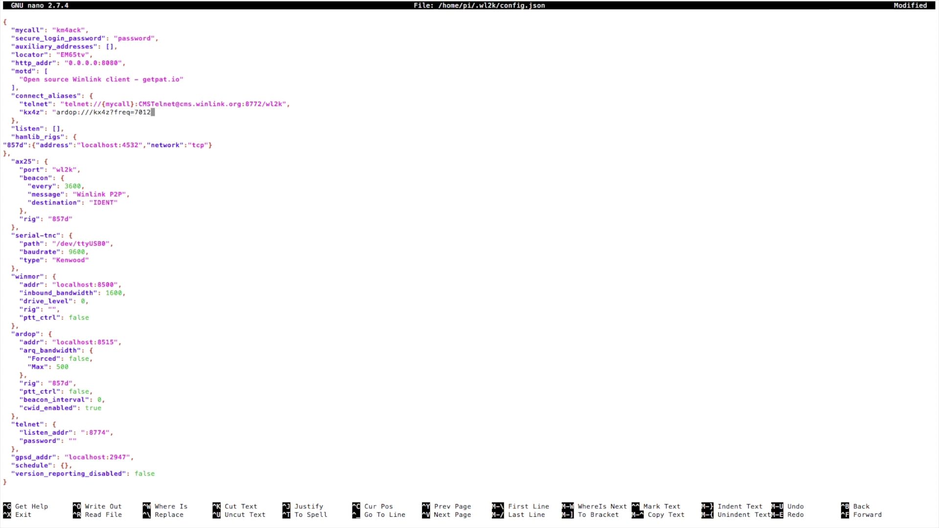
{"action": "key", "text": "BackSpace"}
{"action": "key", "text": "BackSpace"}
{"action": "key", "text": "BackSpace"}
{"action": "type", "text": "102\""}
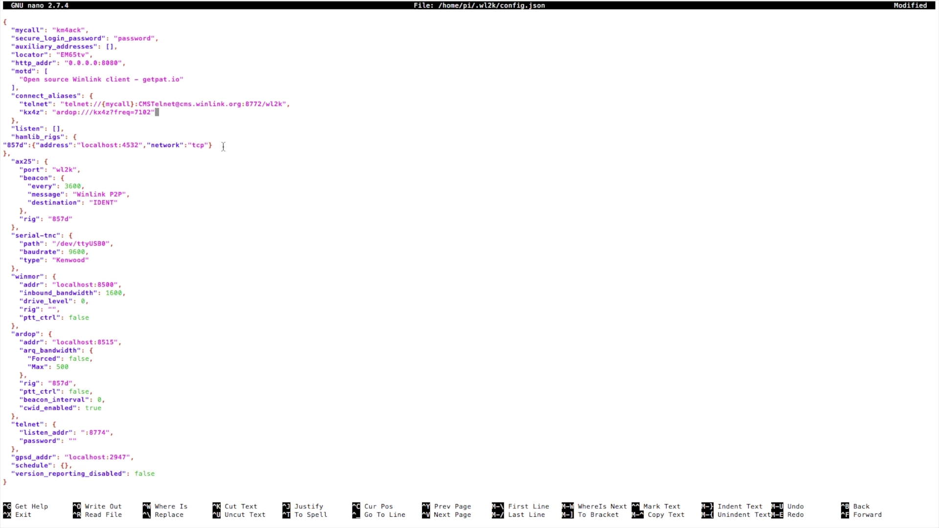
Step: Save config.json with the new kx4z alias and exit nano
{"action": "key", "text": "ctrl+x"}
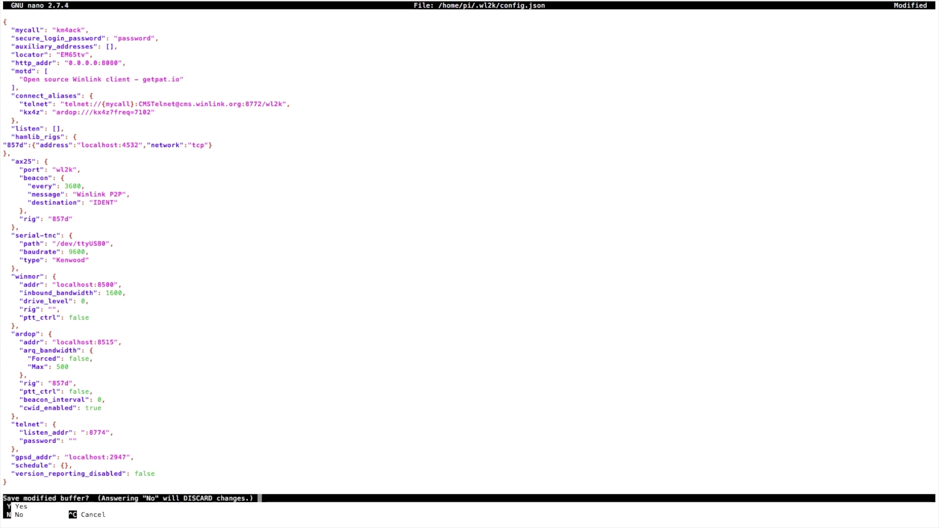
{"action": "key", "text": "y"}
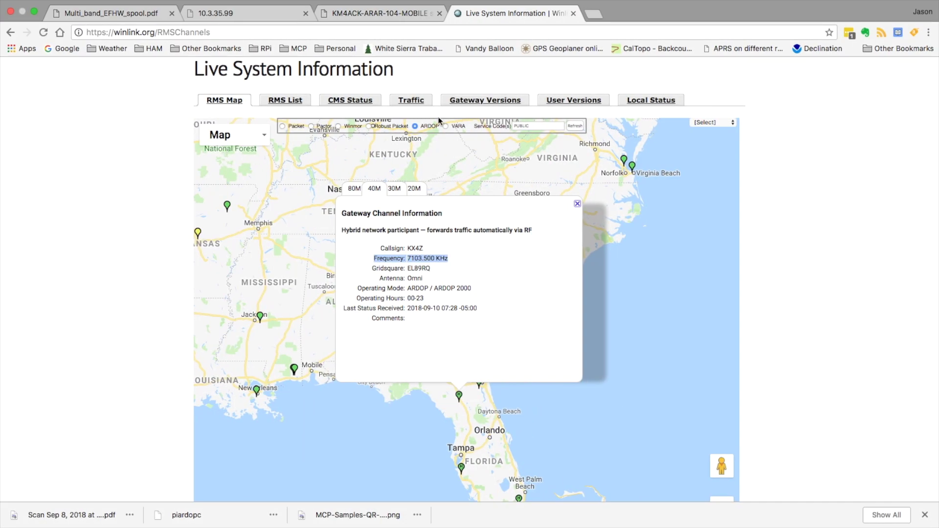
Step: In Pat's mailbox, load the kx4z alias into the connect dialog: ARDOP, target kx4z, 7102 kHz
{"action": "left_click", "coordinate": [244, 15]}
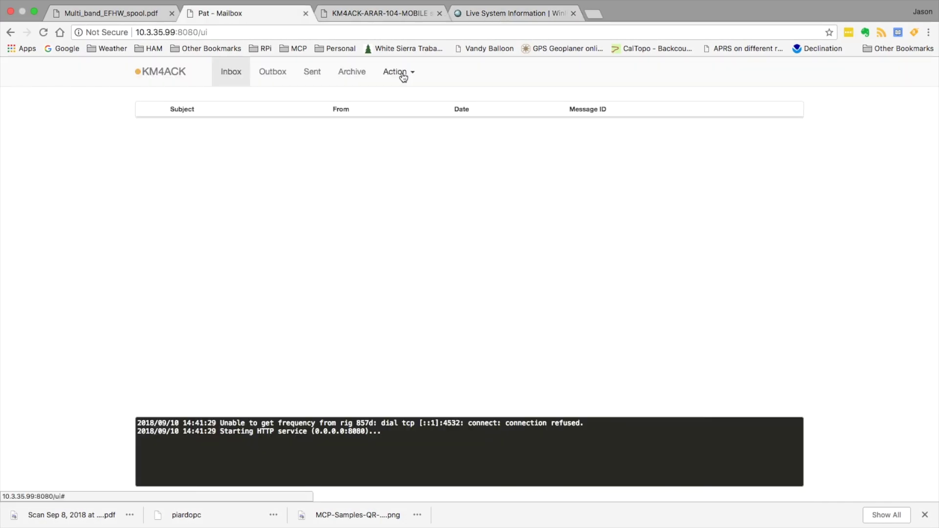
{"action": "left_click", "coordinate": [402, 78]}
{"action": "left_click", "coordinate": [403, 98]}
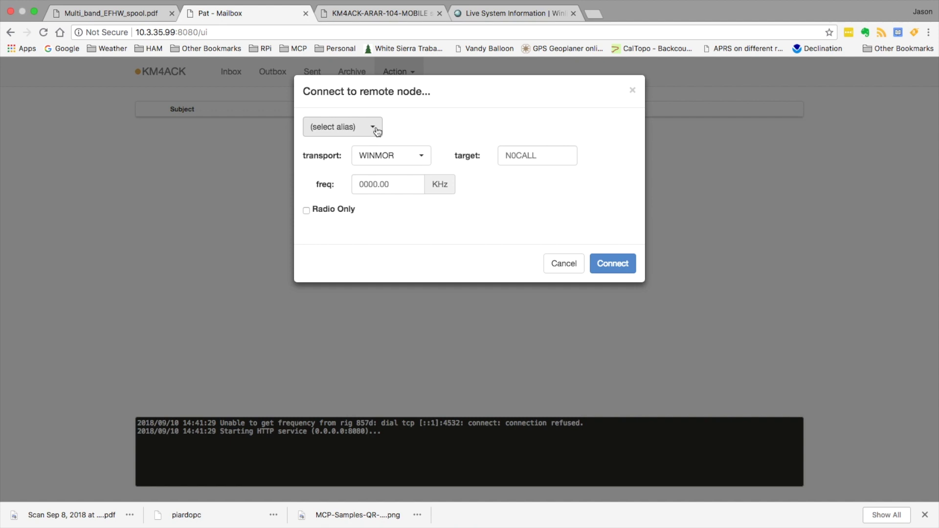
{"action": "left_click", "coordinate": [377, 131]}
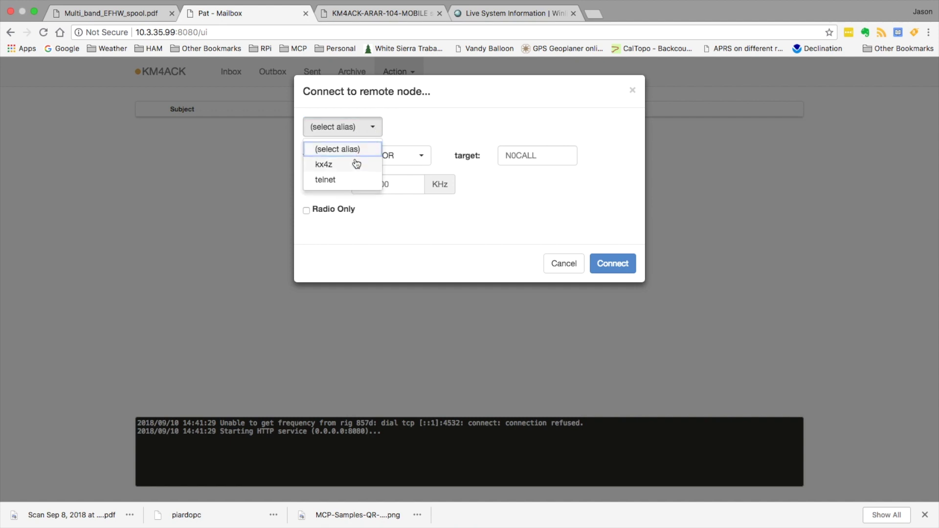
{"action": "left_click", "coordinate": [326, 163]}
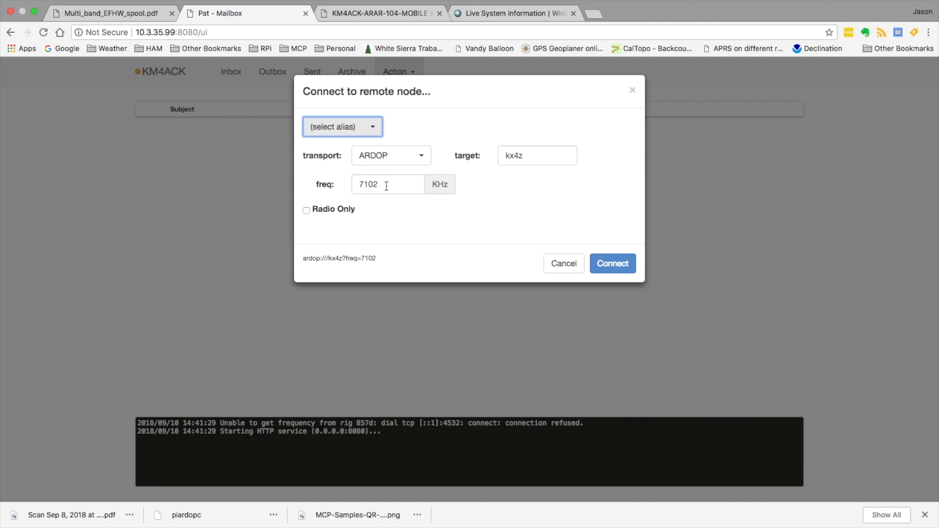
{"action": "left_click", "coordinate": [372, 133]}
Step: Close the connection alias list without choosing an alias
{"action": "left_click", "coordinate": [372, 132]}
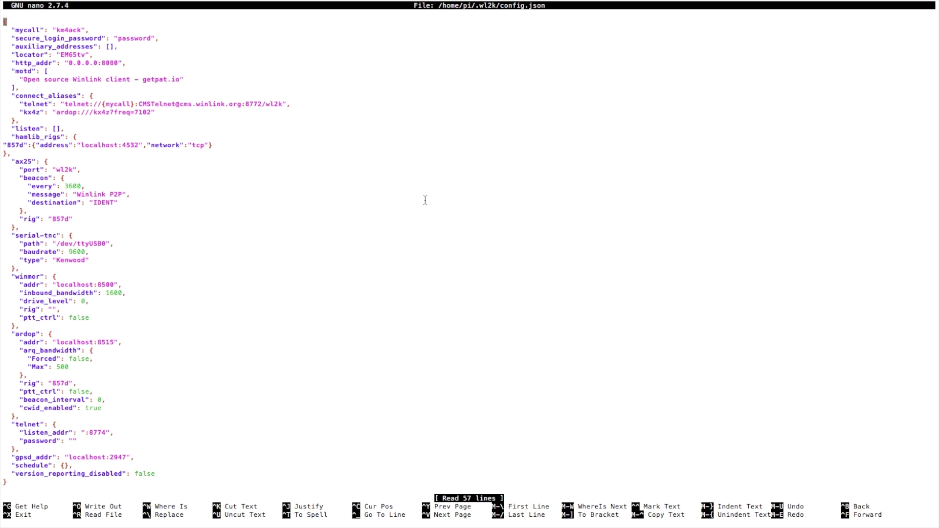
Step: Add a comma after the kx4z alias and start a "W4CAT-PO" telnet entry with the w4cat login and password
{"action": "key", "text": "Down"}
{"action": "key", "text": "Down"}
{"action": "key", "text": "Down"}
{"action": "key", "text": "Down"}
{"action": "key", "text": "Down"}
{"action": "key", "text": "Down"}
{"action": "key", "text": "Down"}
{"action": "key", "text": "Down"}
{"action": "key", "text": "Down"}
{"action": "key", "text": "Down"}
{"action": "key", "text": "Down"}
{"action": "key", "text": "Right"}
{"action": "key", "text": "Right"}
{"action": "key", "text": "Right"}
{"action": "key", "text": "Right"}
{"action": "key", "text": "Right"}
{"action": "key", "text": "Right"}
{"action": "key", "text": "Right"}
{"action": "key", "text": "Right"}
{"action": "key", "text": "Right"}
{"action": "key", "text": "Right"}
{"action": "key", "text": "Right"}
{"action": "key", "text": "Right"}
{"action": "key", "text": "Right"}
{"action": "key", "text": "Right"}
{"action": "key", "text": "Right"}
{"action": "key", "text": "Right"}
{"action": "key", "text": "Right"}
{"action": "key", "text": "Right"}
{"action": "key", "text": "Right"}
{"action": "key", "text": "Right"}
{"action": "key", "text": "Right"}
{"action": "key", "text": "Right"}
{"action": "key", "text": "Right"}
{"action": "key", "text": "Right"}
{"action": "key", "text": "Right"}
{"action": "key", "text": "Right"}
{"action": "key", "text": "Right"}
{"action": "key", "text": "Right"}
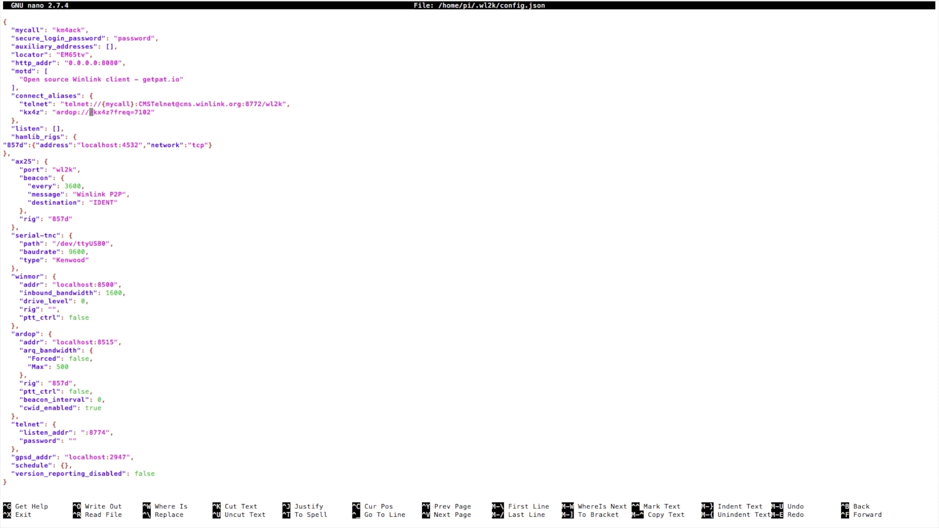
{"action": "key", "text": "Right"}
{"action": "key", "text": "Right"}
{"action": "key", "text": "Right"}
{"action": "key", "text": "Right"}
{"action": "key", "text": "Right"}
{"action": "type", "text": ","}
{"action": "key", "text": "Return"}
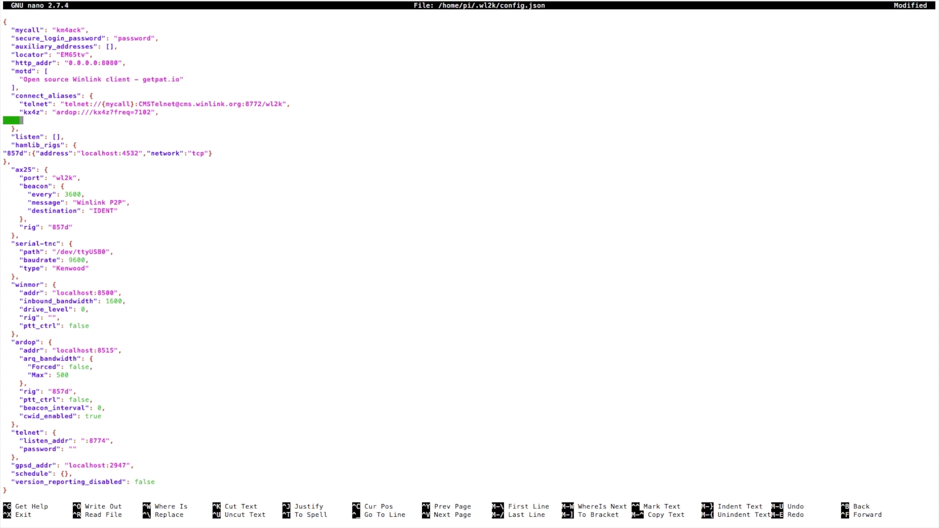
{"action": "type", "text": "\"W4CAT"}
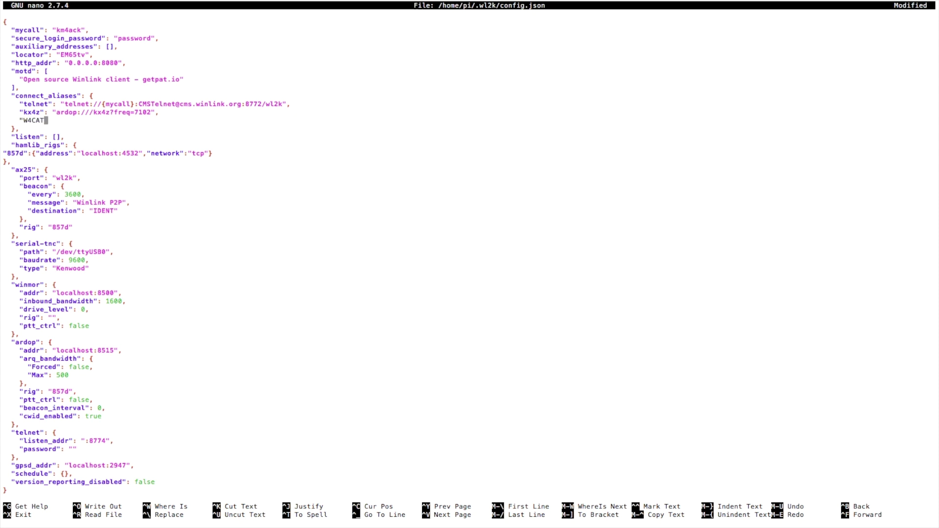
{"action": "type", "text": "-PO\":"}
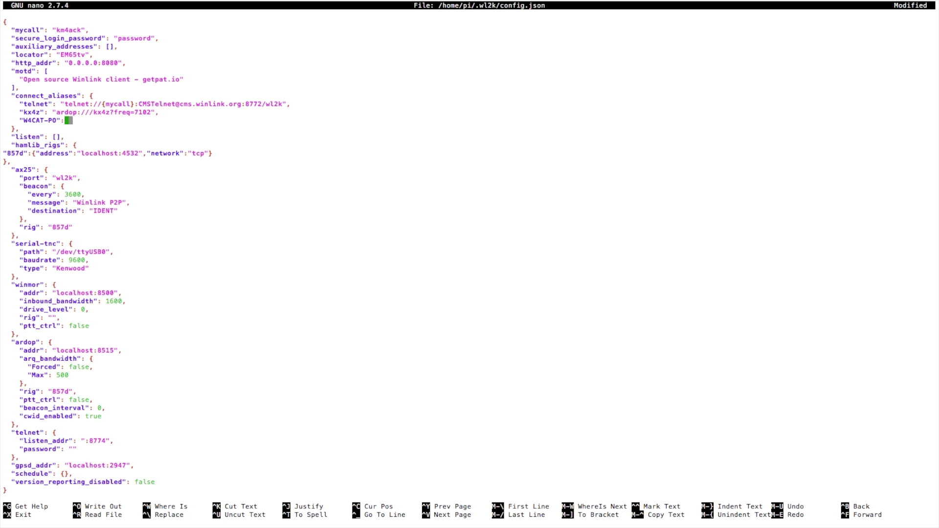
{"action": "type", "text": " \"tel"}
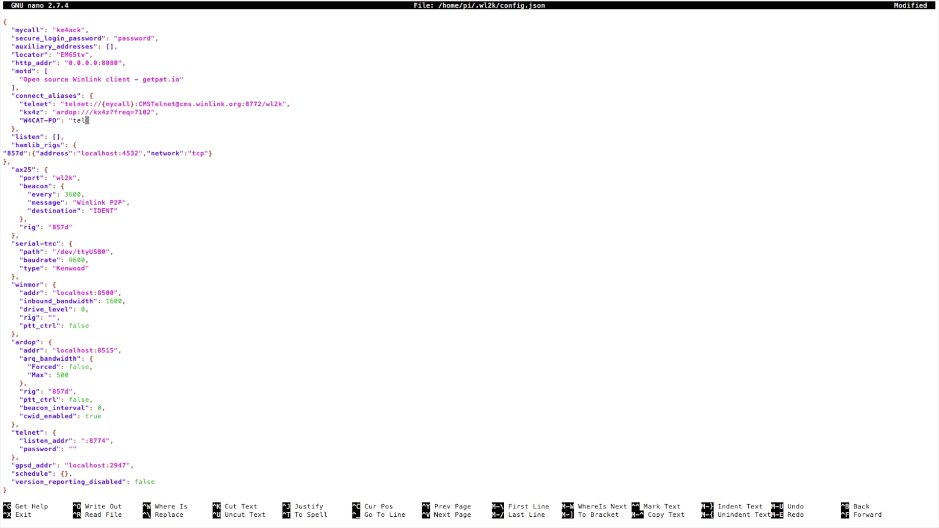
{"action": "type", "text": "net://w4cat:CMSTelnet"}
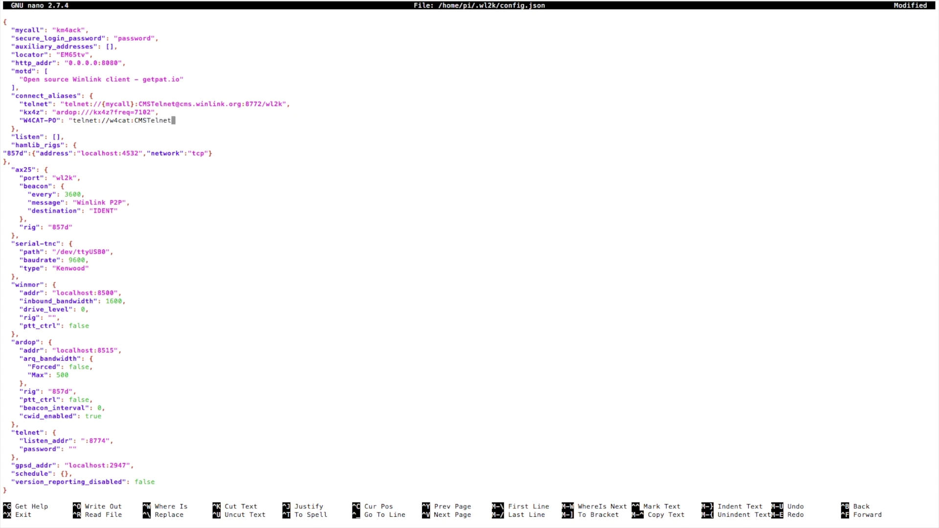
{"action": "type", "text": "@"}
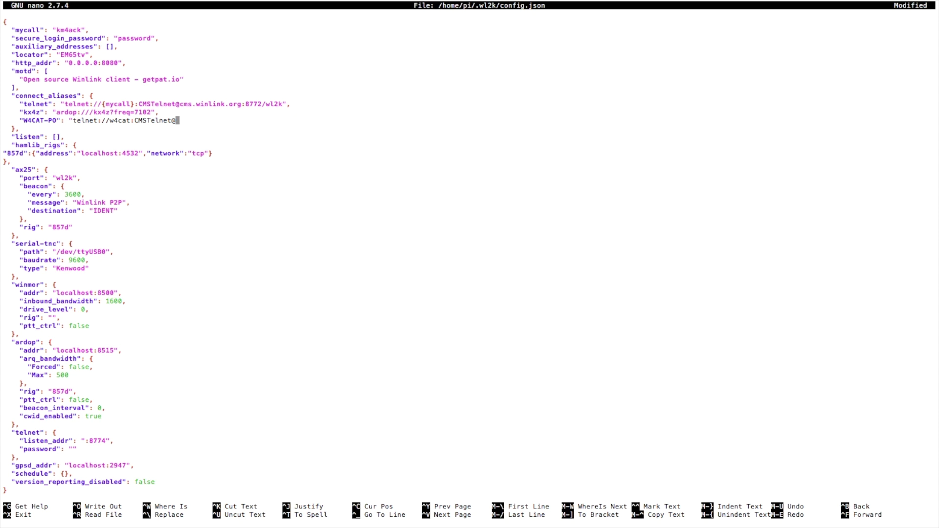
Step: Finish the W4CAT-PO telnet URL with host 10.16.153.60, port 8772 and path wl2k
{"action": "type", "text": "10.16.153"}
{"action": "type", "text": "."}
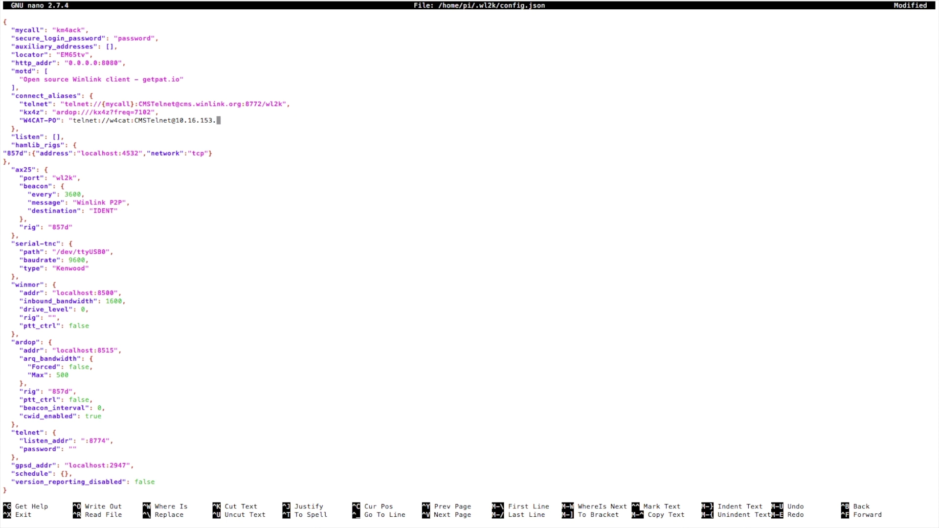
{"action": "type", "text": "60:"}
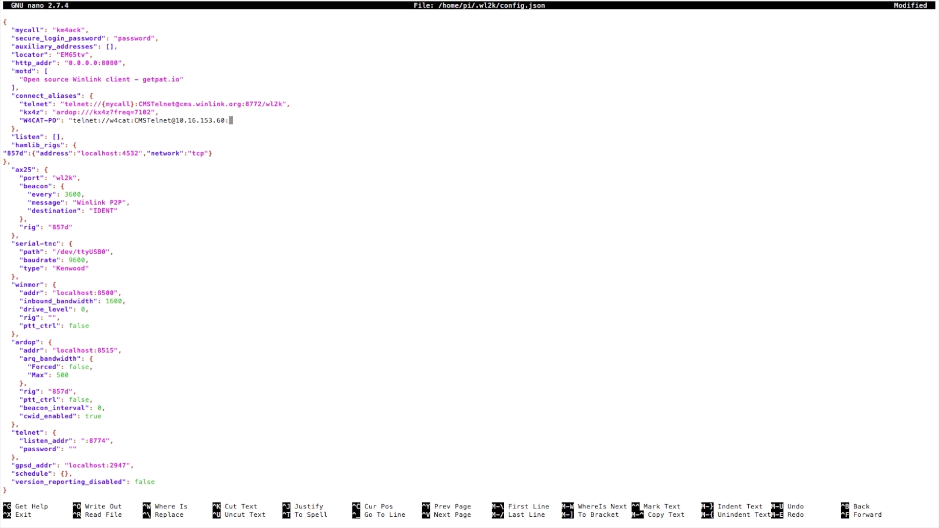
{"action": "type", "text": "8772/wl2k\""}
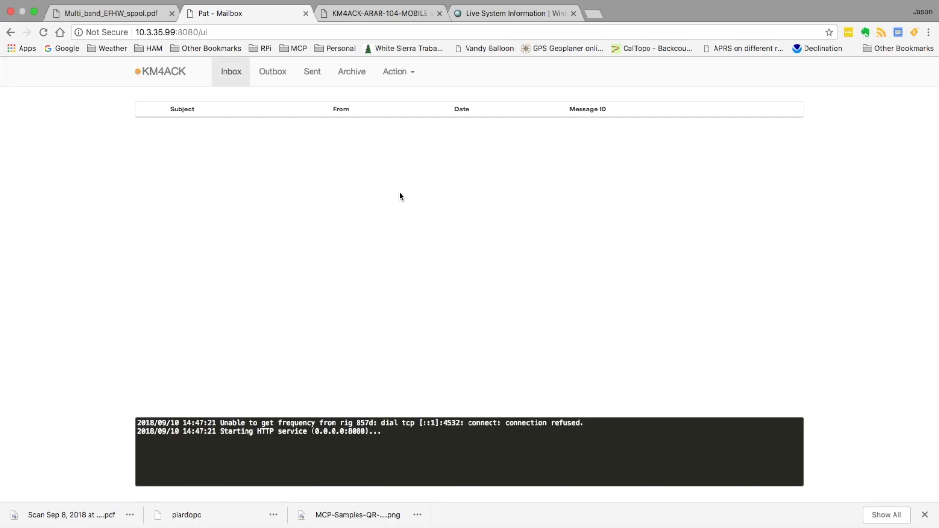
Step: Load the W4CAT-PO alias in Pat's connect dialog and start the connection to that post office
{"action": "left_click", "coordinate": [403, 74]}
{"action": "left_click", "coordinate": [406, 98]}
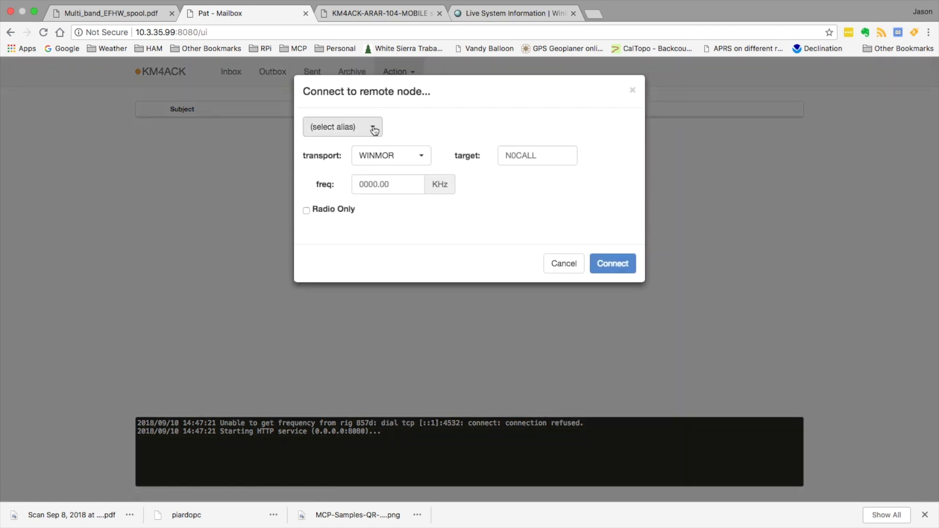
{"action": "left_click", "coordinate": [364, 127]}
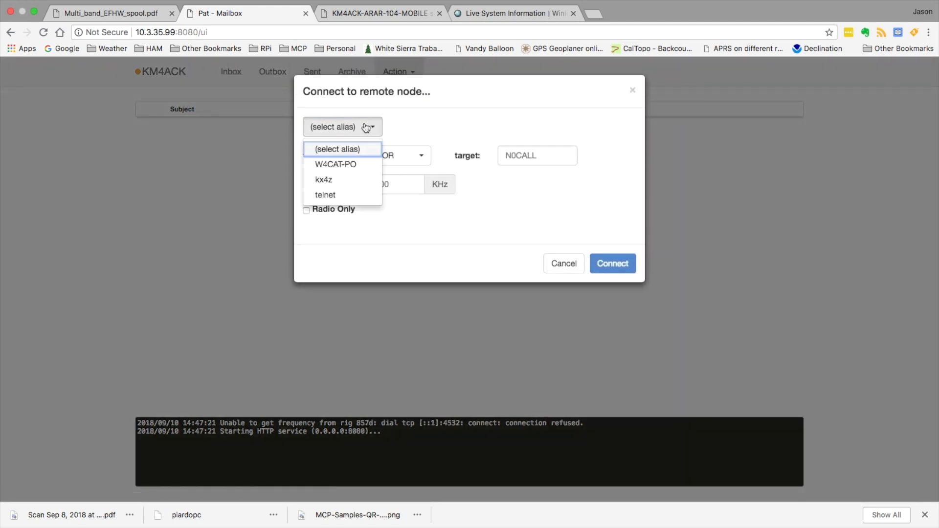
{"action": "left_click", "coordinate": [348, 164]}
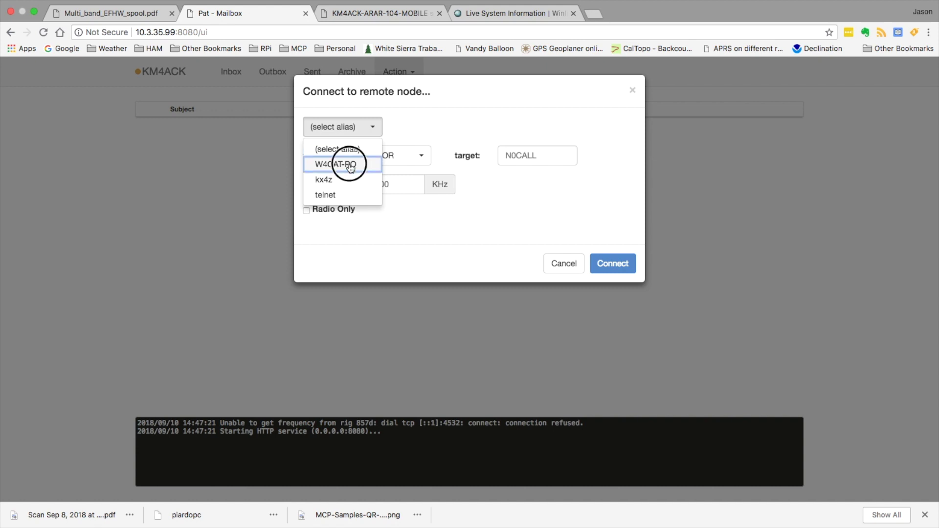
{"action": "left_click", "coordinate": [611, 267]}
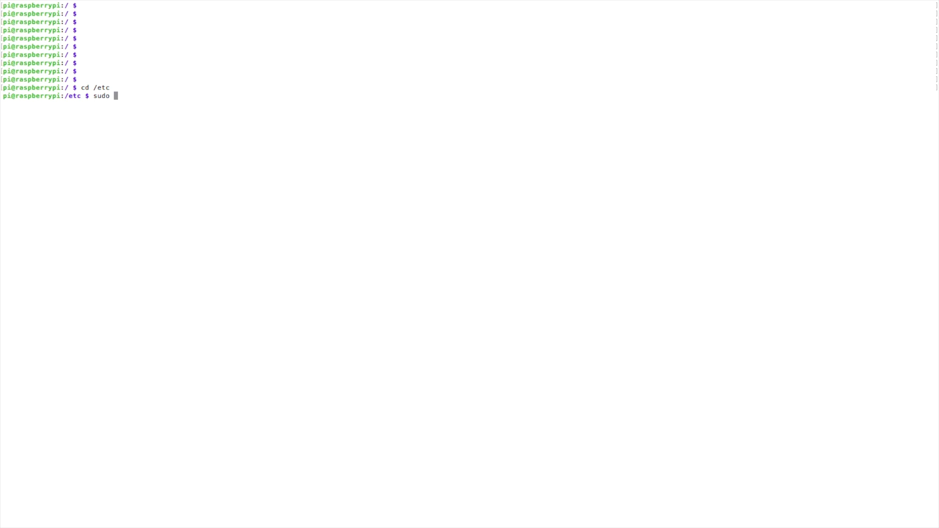
Step: Edit /etc/rc.local with sudo nano and insert blank lines above exit 0
{"action": "type", "text": "nano rc.local"}
{"action": "key", "text": "Return"}
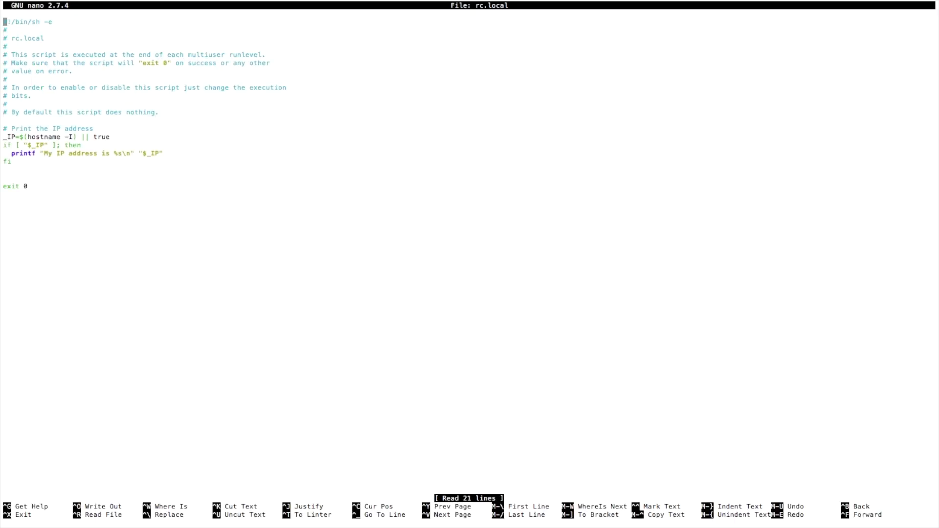
{"action": "key", "text": "Down"}
{"action": "key", "text": "Down"}
{"action": "key", "text": "Down"}
{"action": "key", "text": "Down"}
{"action": "key", "text": "Down"}
{"action": "key", "text": "Down"}
{"action": "key", "text": "Down"}
{"action": "key", "text": "Down"}
{"action": "key", "text": "Down"}
{"action": "key", "text": "Down"}
{"action": "key", "text": "Down"}
{"action": "key", "text": "Down"}
{"action": "key", "text": "Down"}
{"action": "key", "text": "Down"}
{"action": "key", "text": "Down"}
{"action": "key", "text": "Down"}
{"action": "key", "text": "Down"}
{"action": "key", "text": "Down"}
{"action": "key", "text": "Down"}
{"action": "key", "text": "Return"}
{"action": "key", "text": "Return"}
{"action": "key", "text": "Return"}
Step: Paste the rigctld, piardopc and 'pat http' startup lines with sleep 2 pauses above exit 0
{"action": "key", "text": "Up"}
{"action": "key", "text": "Up"}
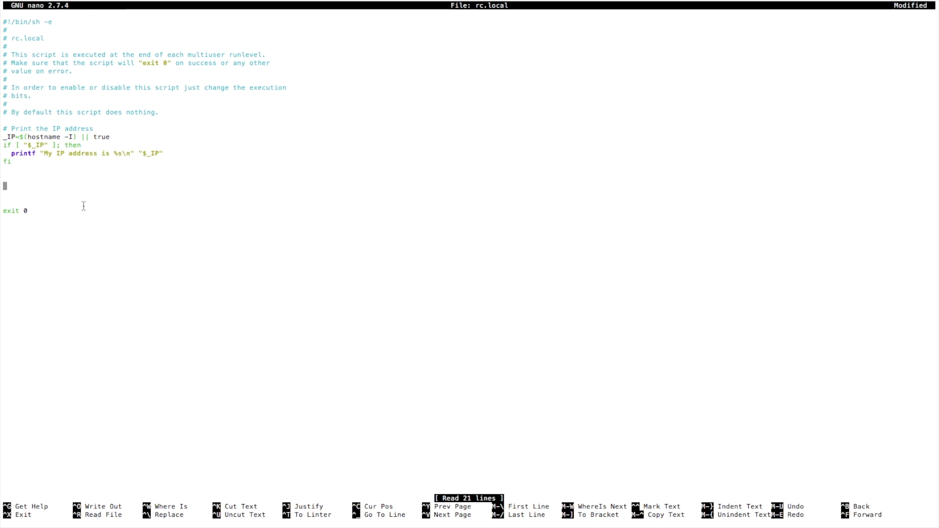
{"action": "key", "text": "super+v"}
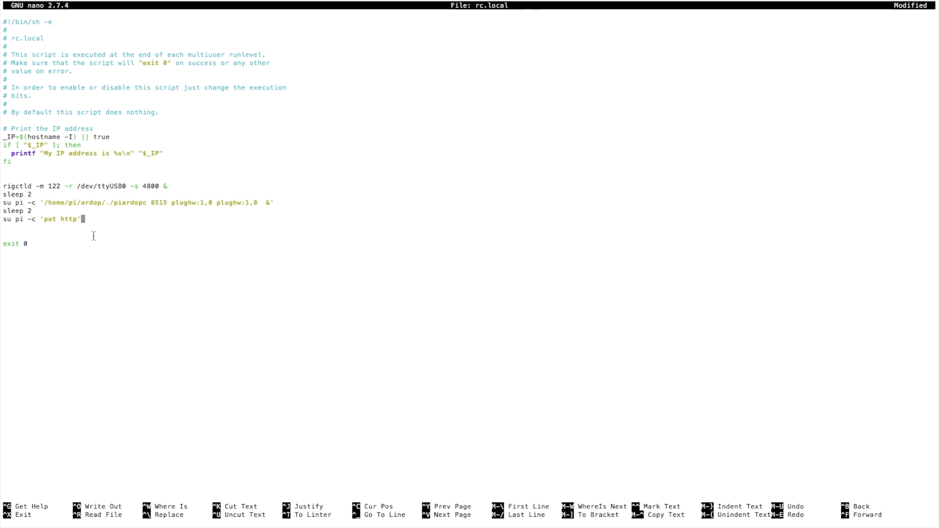
Step: Save rc.local under its existing name and exit nano to the /etc prompt
{"action": "key", "text": "ctrl+x"}
{"action": "key", "text": "y"}
{"action": "key", "text": "Return"}
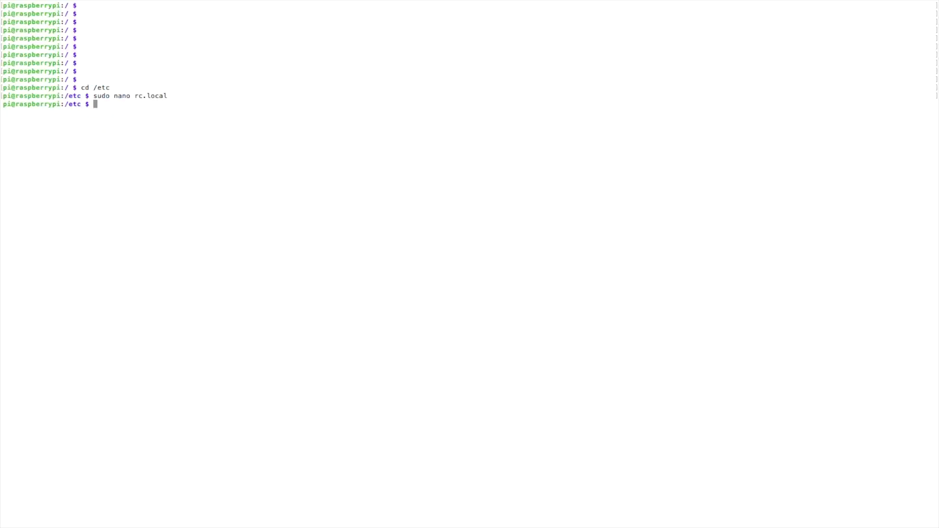